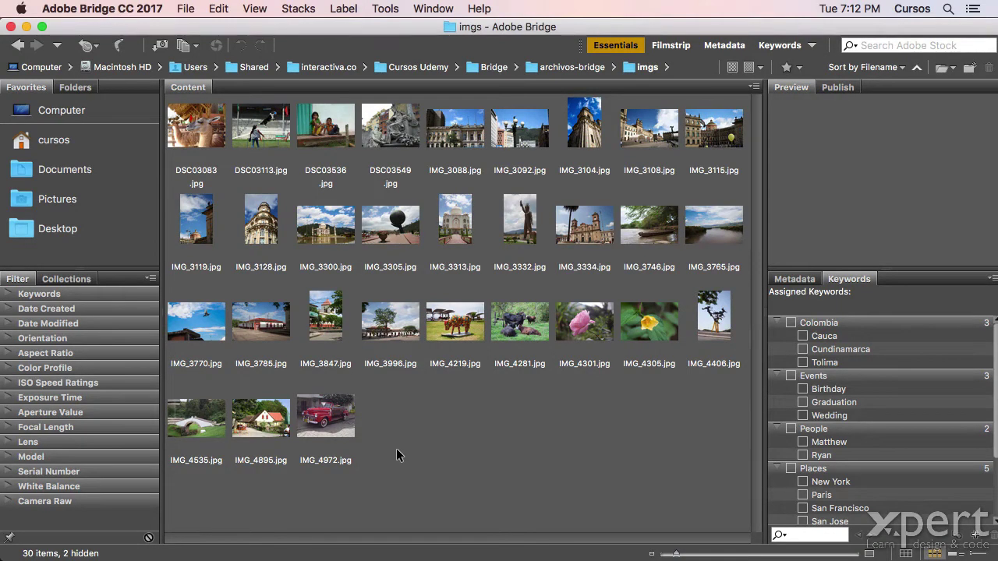
# Step: Select the llama photo DSC03083.jpg to show its preview and keywords
pyautogui.click(190, 117)
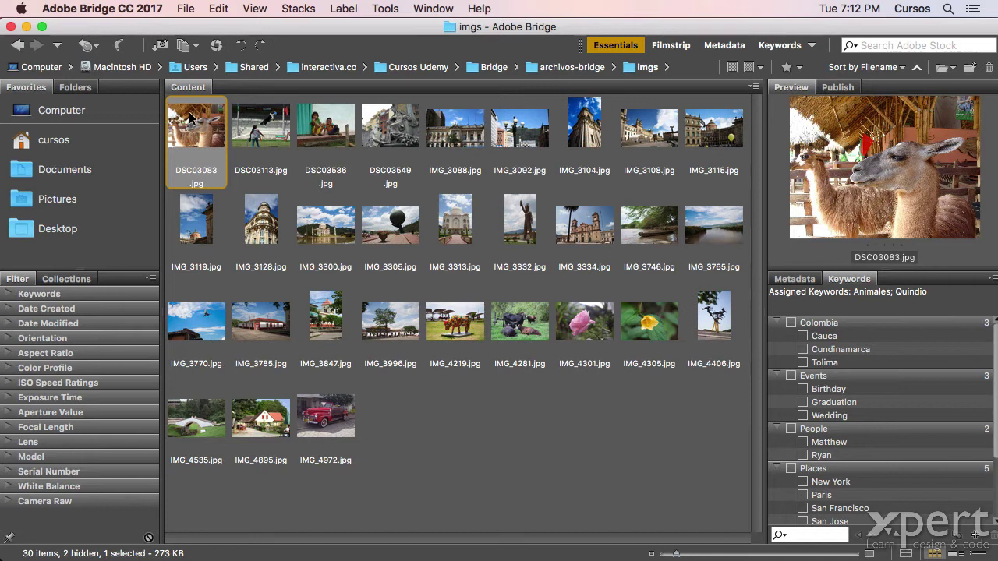
pyautogui.press('Delete')
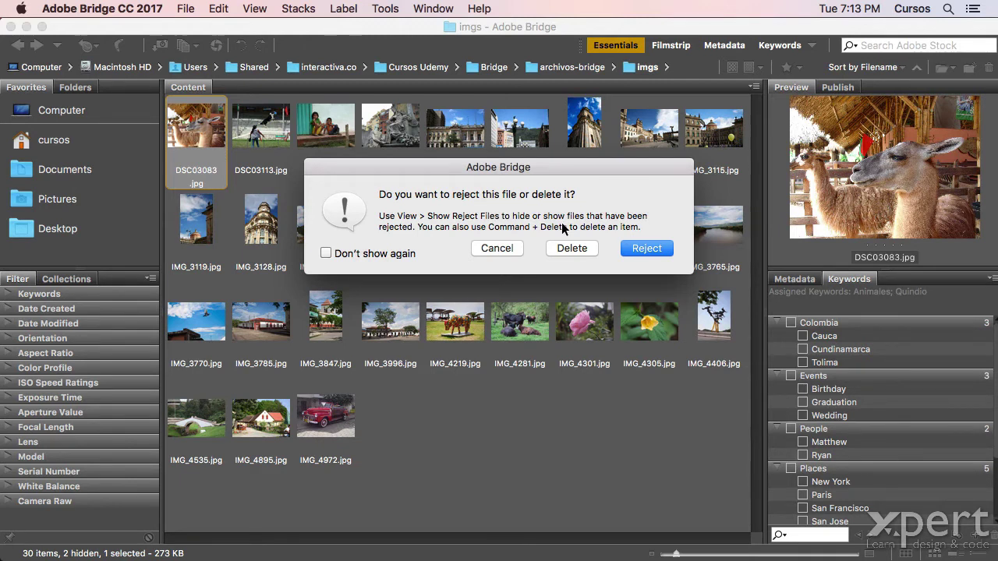
pyautogui.click(504, 248)
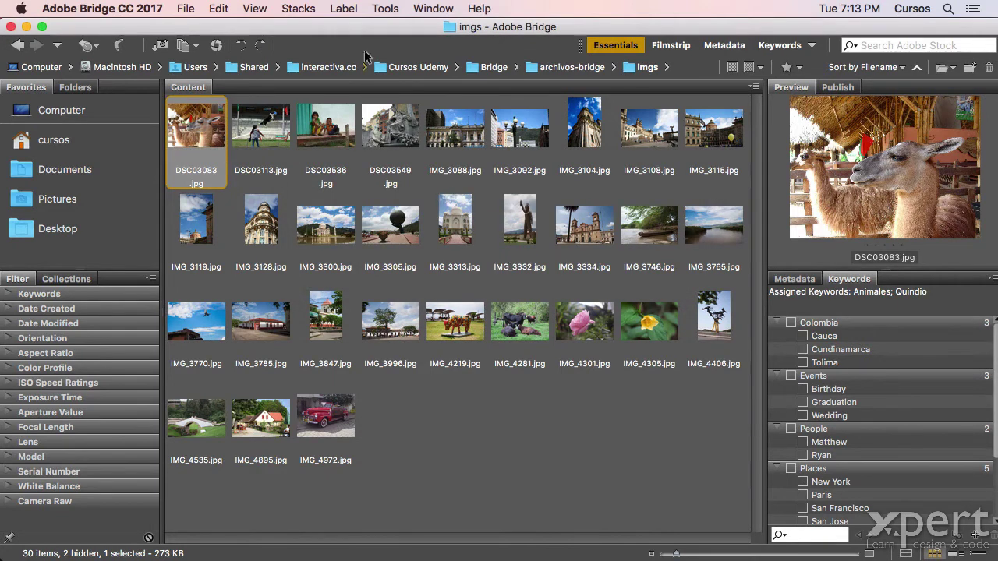
# Step: Reject DSC03083.jpg from the Label menu, then select the dog photo DSC03113.jpg
pyautogui.click(340, 7)
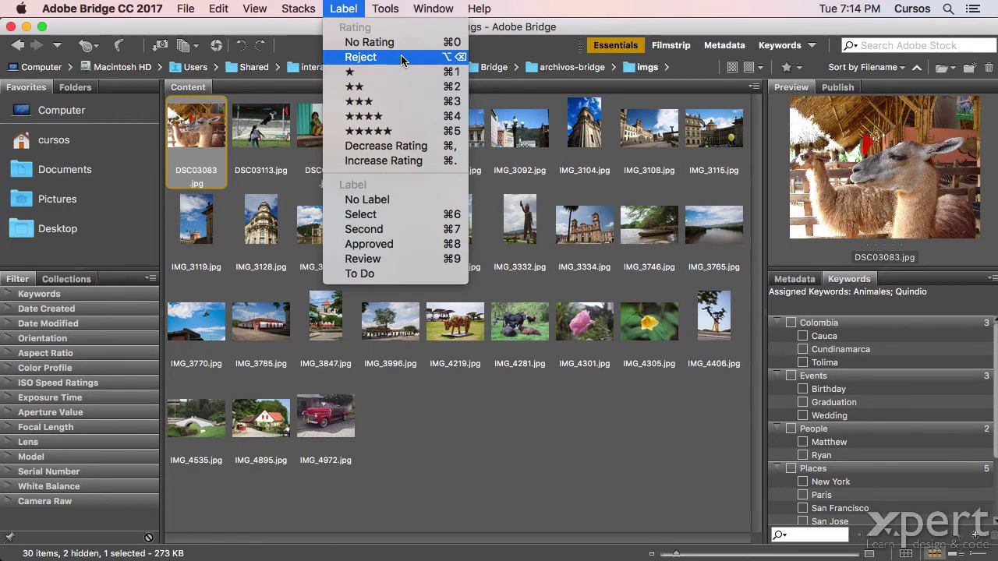
pyautogui.click(442, 58)
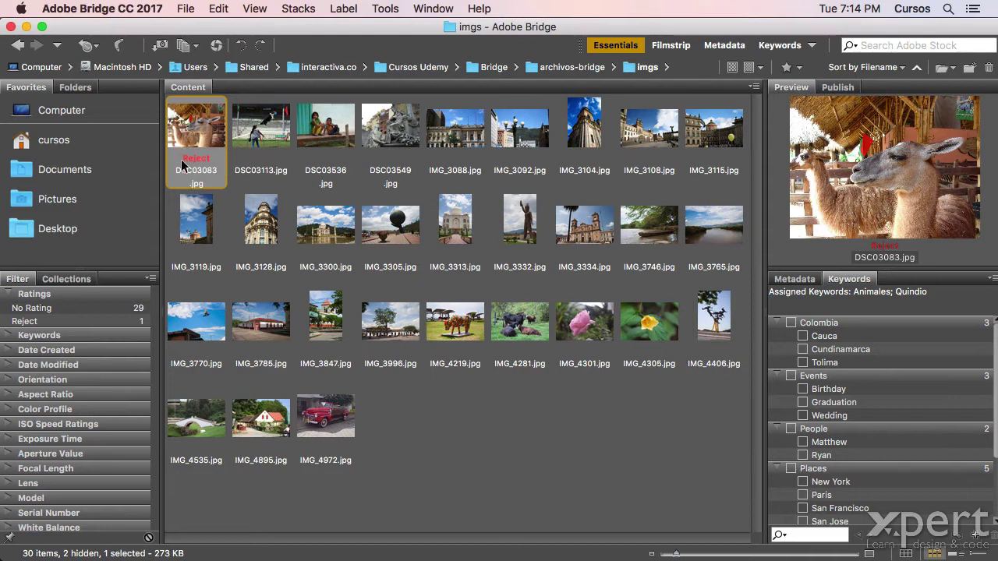
pyautogui.click(261, 133)
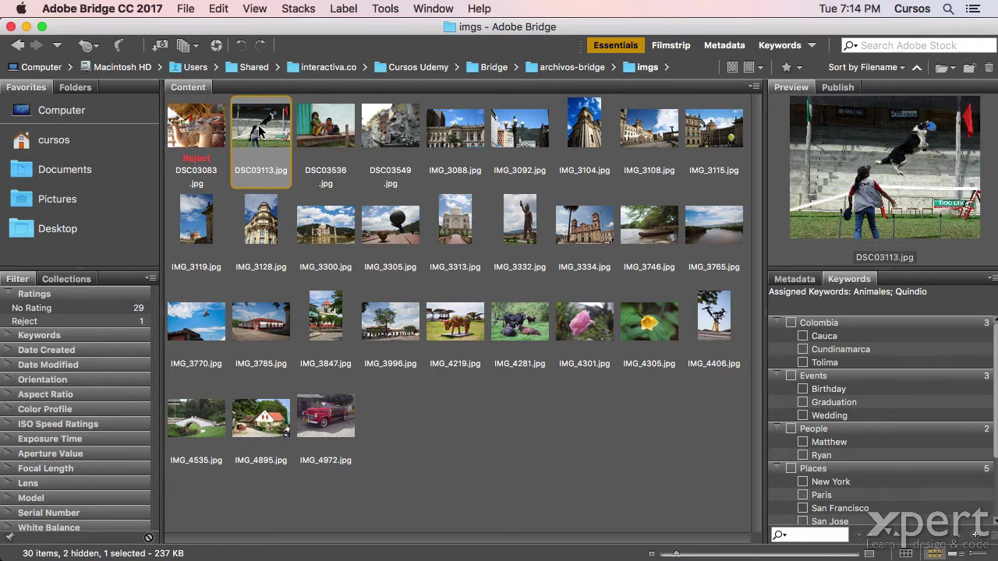
# Step: Reject DSC03113.jpg, after trying and clearing 1- and 2-star ratings on it
pyautogui.hotkey('alt', 'BackSpace')
pyautogui.press('super+0')
pyautogui.press('super+1')
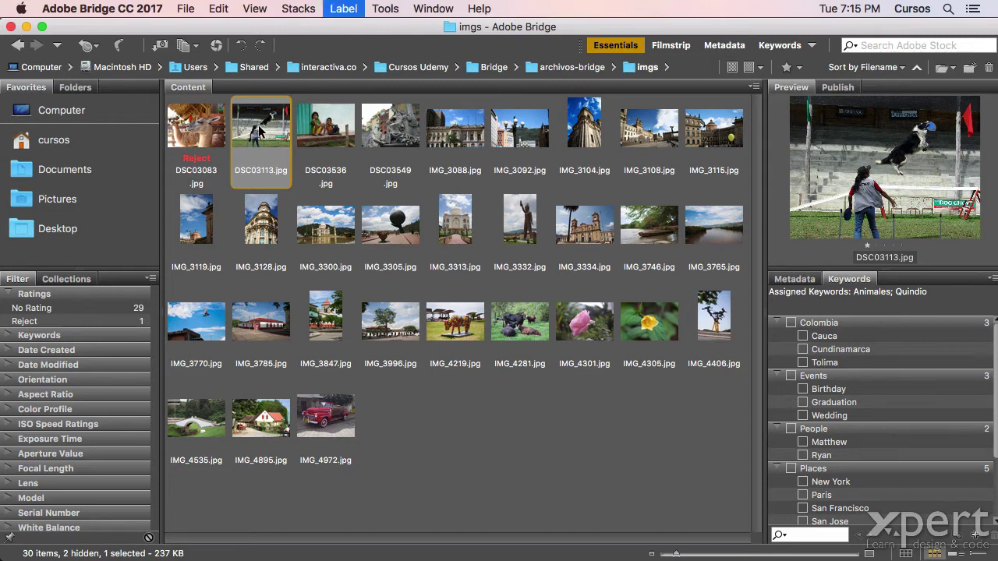
pyautogui.press('super+2')
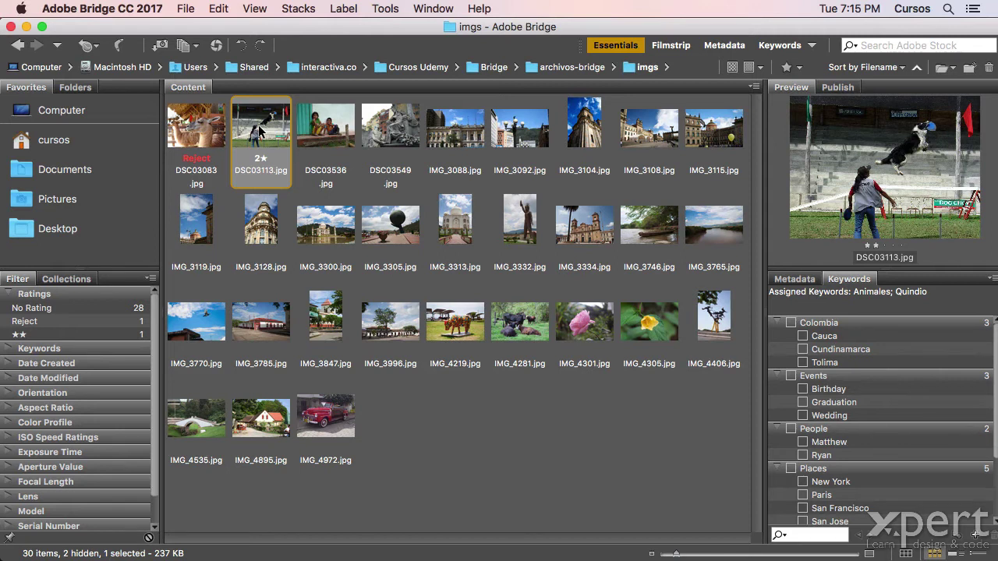
pyautogui.press('super+1')
pyautogui.press('super+0')
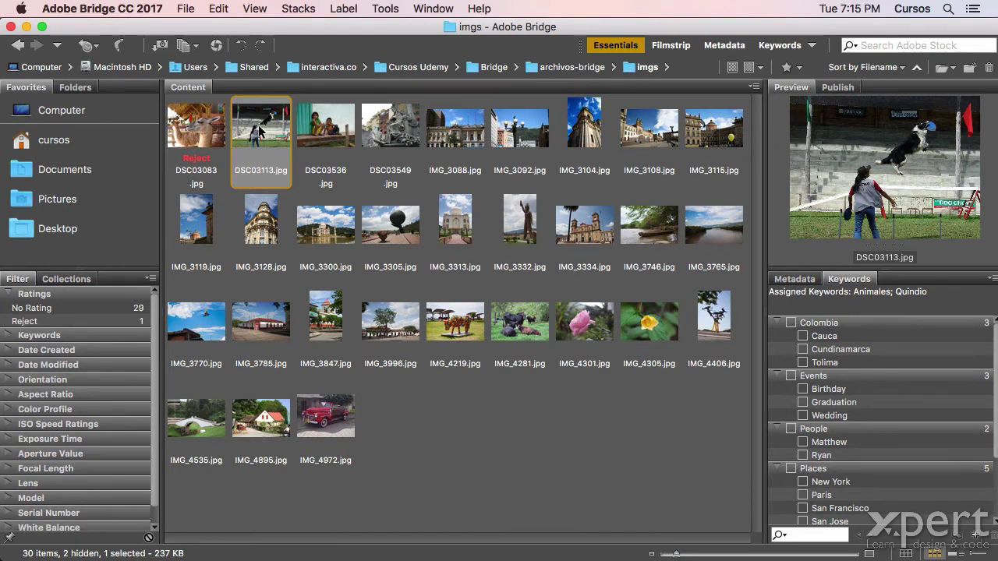
pyautogui.hotkey('alt', 'Delete')
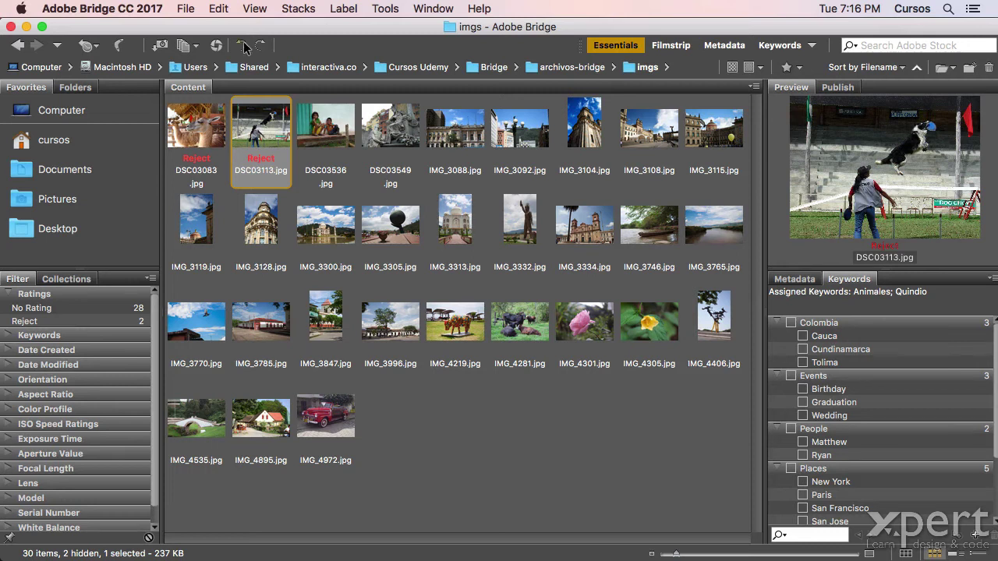
pyautogui.click(254, 8)
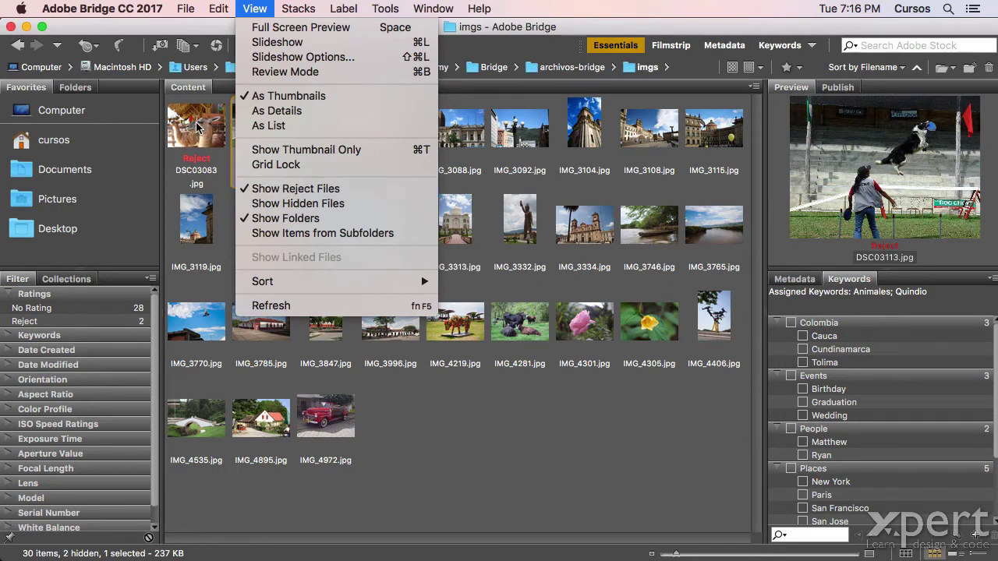
pyautogui.click(280, 189)
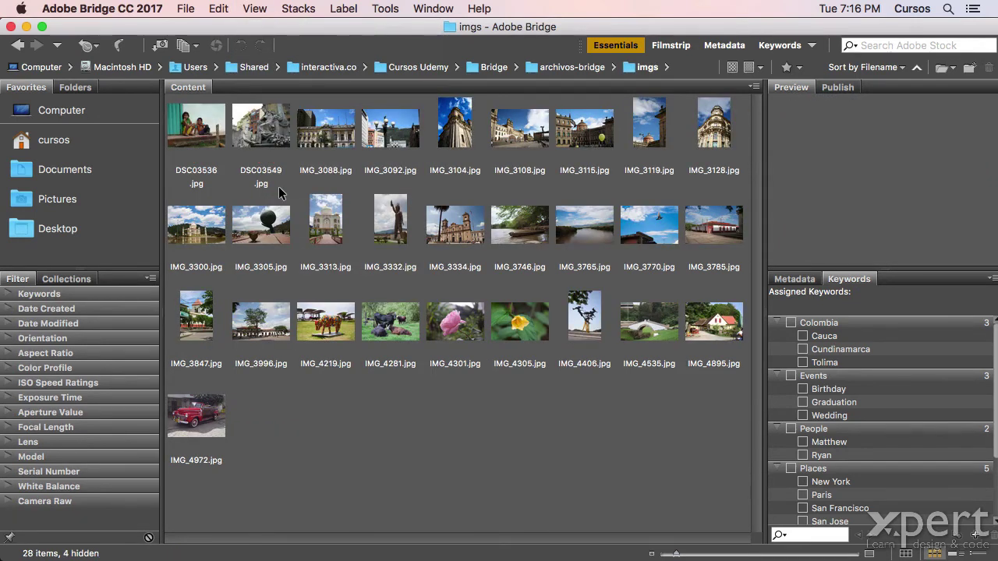
pyautogui.click(251, 9)
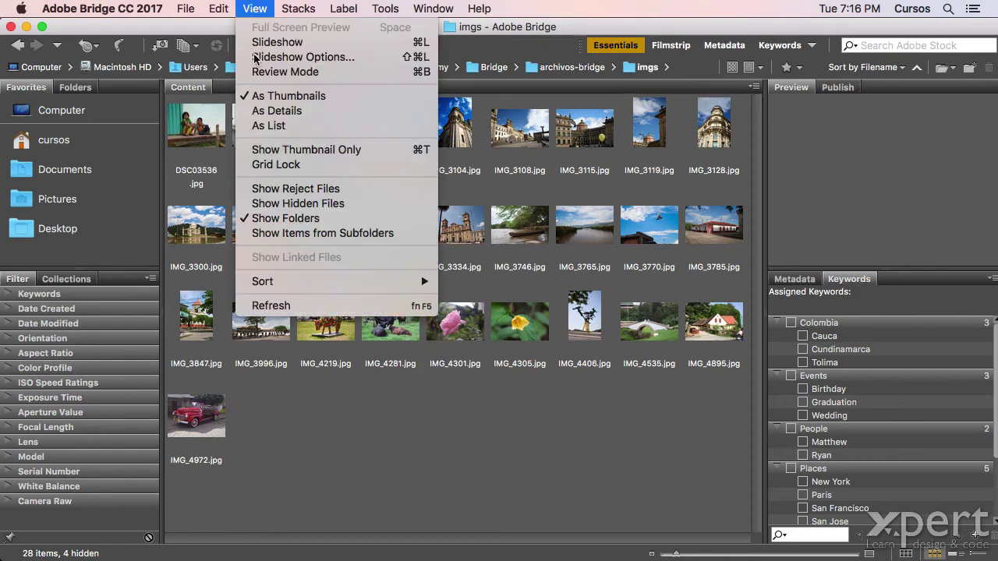
pyautogui.click(306, 190)
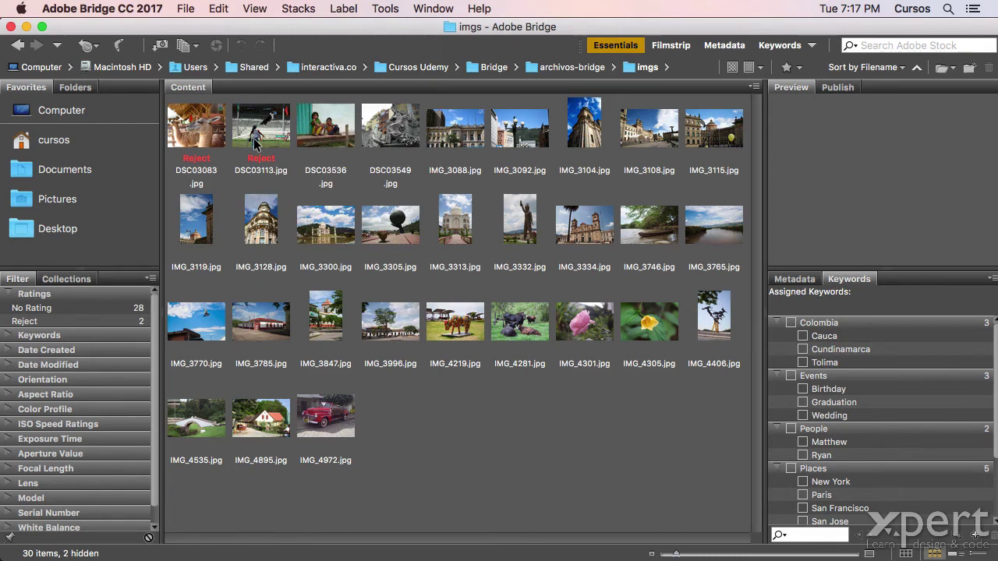
# Step: Select DSC03083.jpg, tick Don't show again on the Delete prompt, and cancel without deleting
pyautogui.click(201, 124)
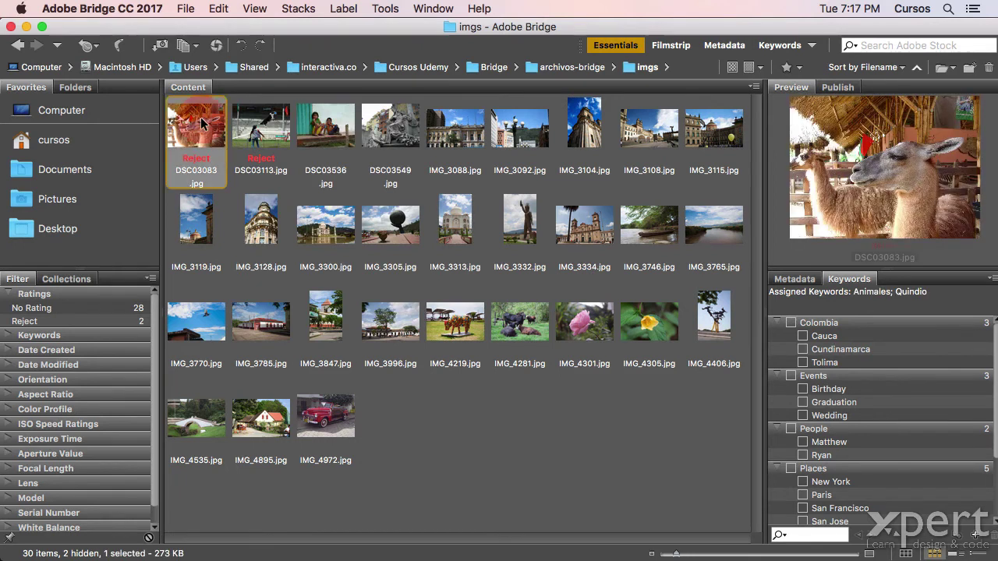
pyautogui.press('Delete')
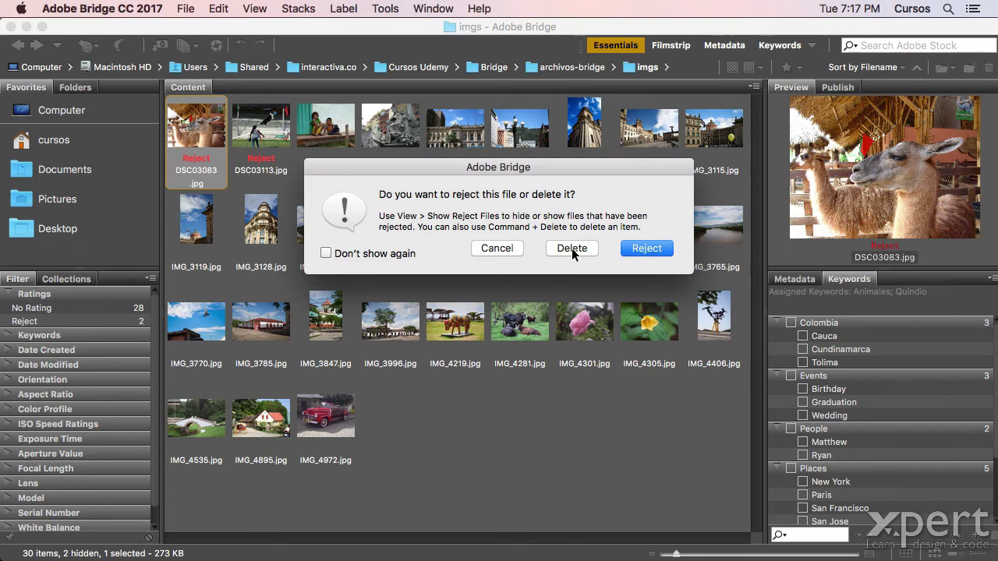
pyautogui.click(331, 255)
pyautogui.click(496, 248)
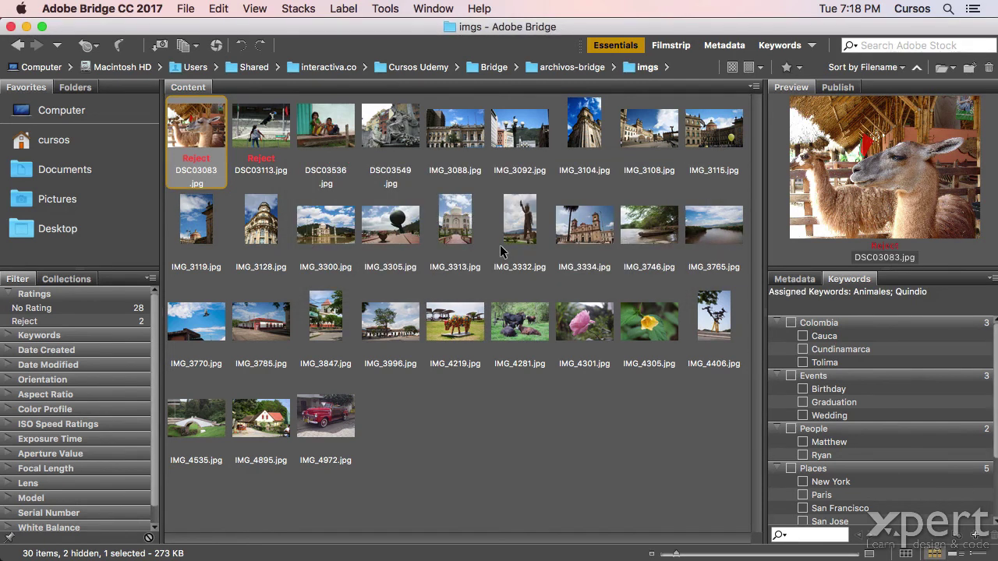